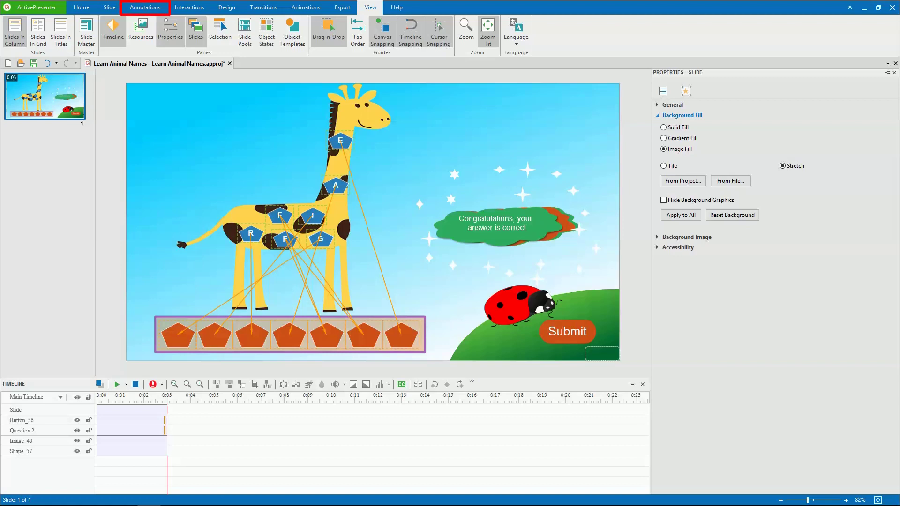
Insert music_1.mp3 from the audio folder as a 12-second autoplaying clip on the giraffe slide.
{"action": "left_click", "coordinate": [146, 8]}
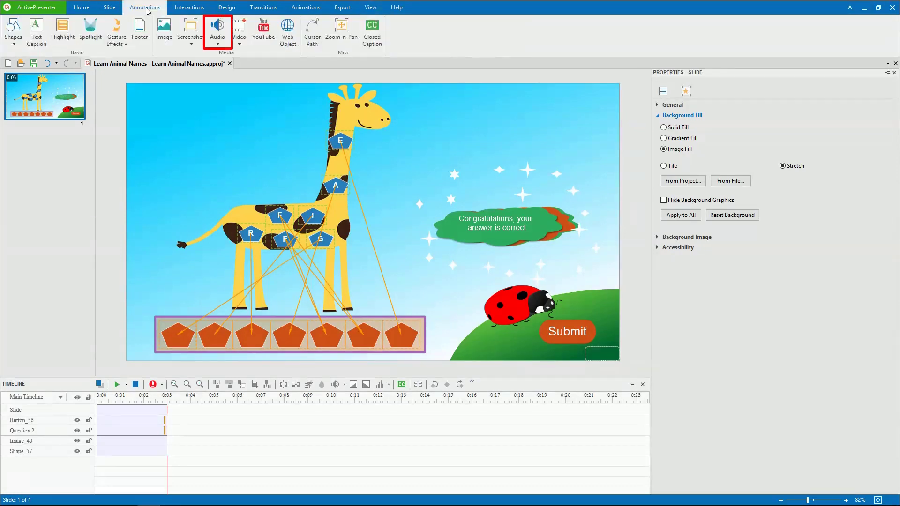
{"action": "left_click", "coordinate": [217, 44]}
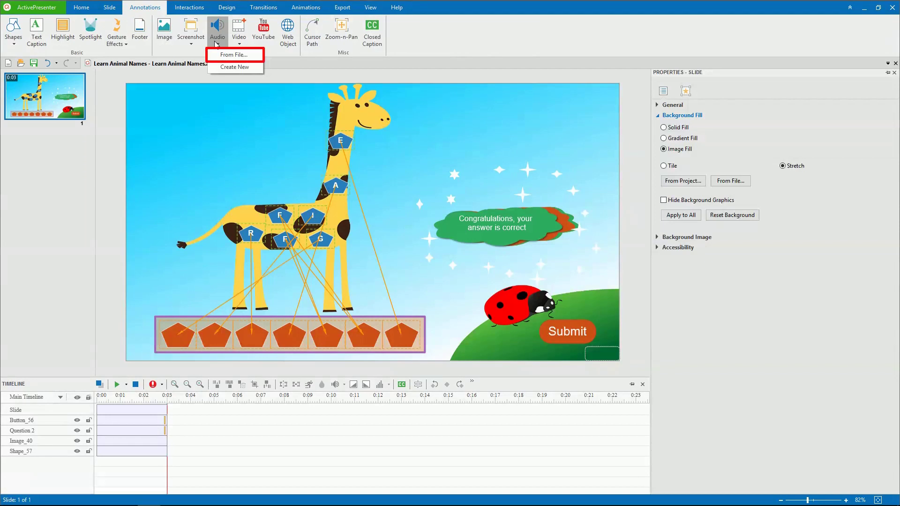
{"action": "left_click", "coordinate": [245, 53]}
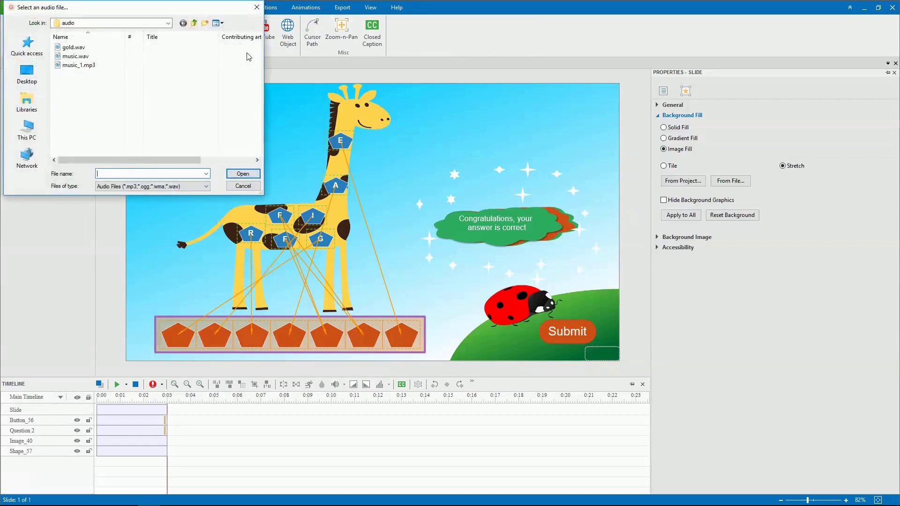
{"action": "left_click", "coordinate": [80, 65]}
{"action": "left_click", "coordinate": [243, 174]}
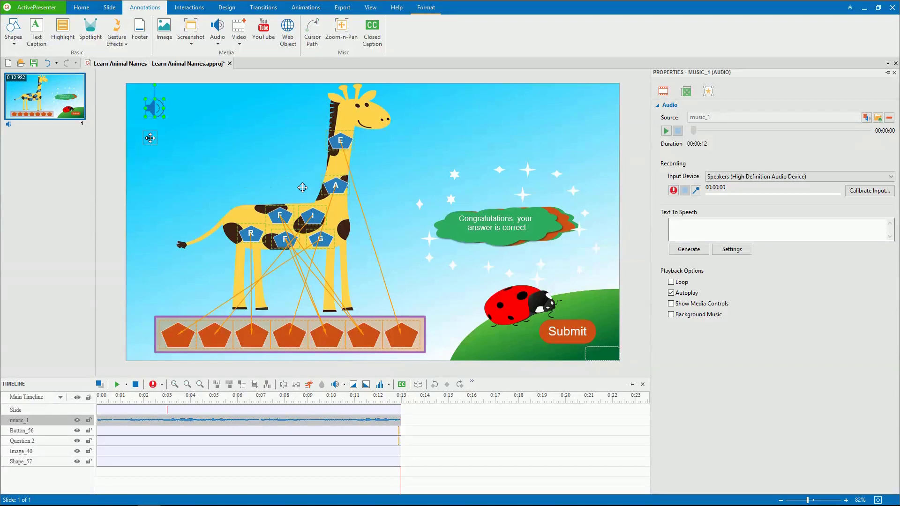
Add a new empty audio object and keep the speakers as its recording input.
{"action": "left_click", "coordinate": [218, 44]}
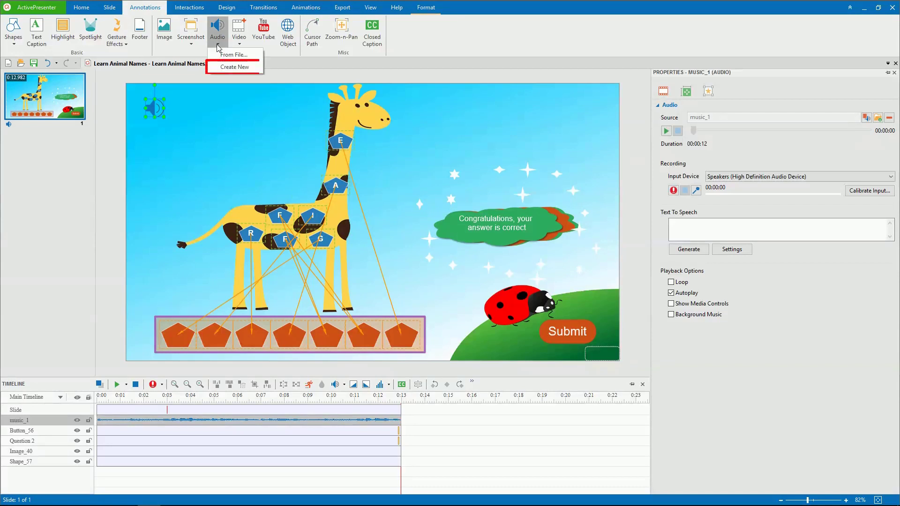
{"action": "left_click", "coordinate": [223, 68]}
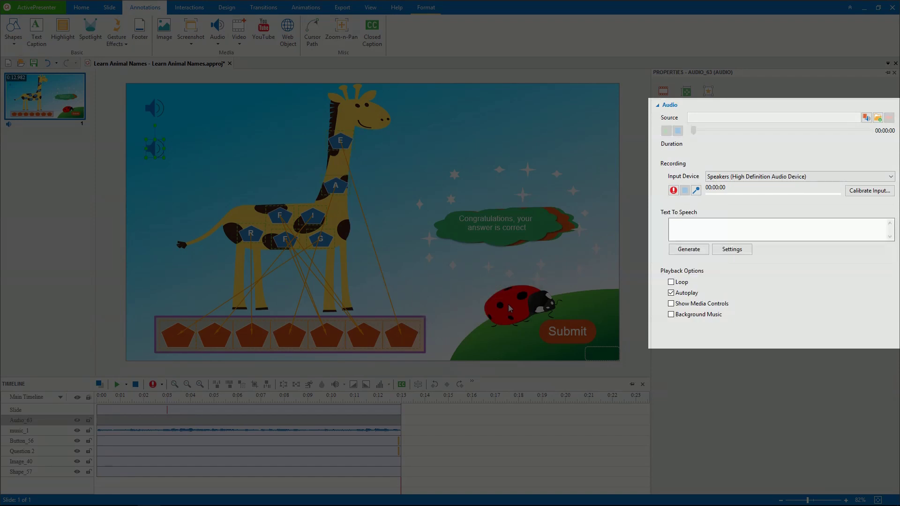
{"action": "left_click", "coordinate": [889, 178]}
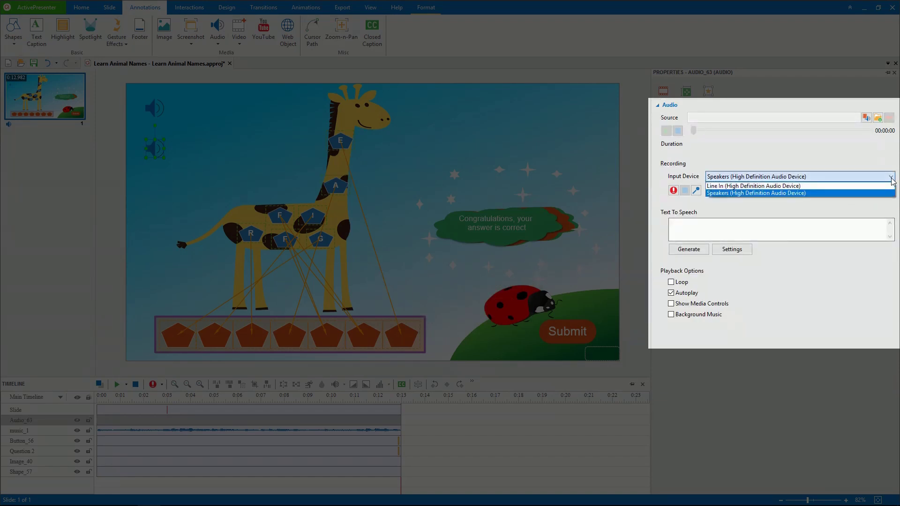
{"action": "left_click", "coordinate": [872, 182]}
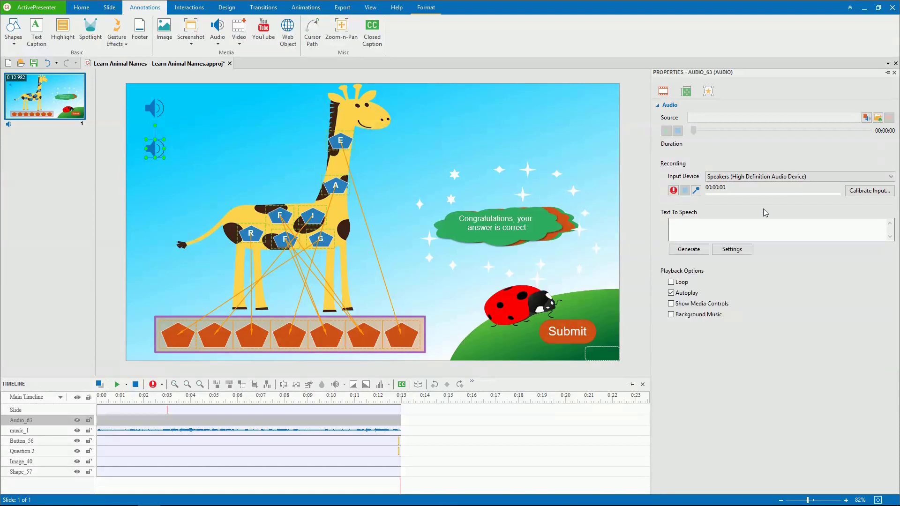
Raise the input calibration volume slightly and record a 7-second narration, Recording_001.
{"action": "left_click", "coordinate": [868, 192]}
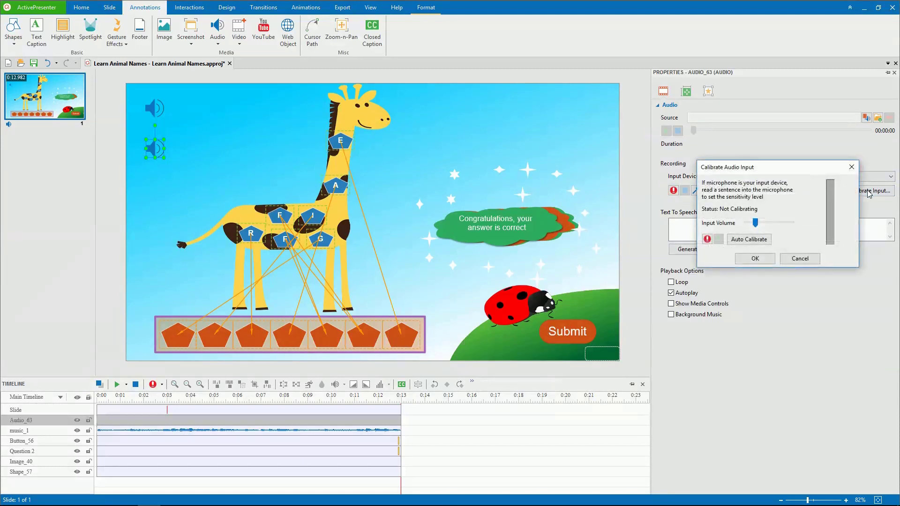
{"action": "left_click_drag", "start_coordinate": [755, 223], "coordinate": [758, 223]}
{"action": "left_click", "coordinate": [752, 258]}
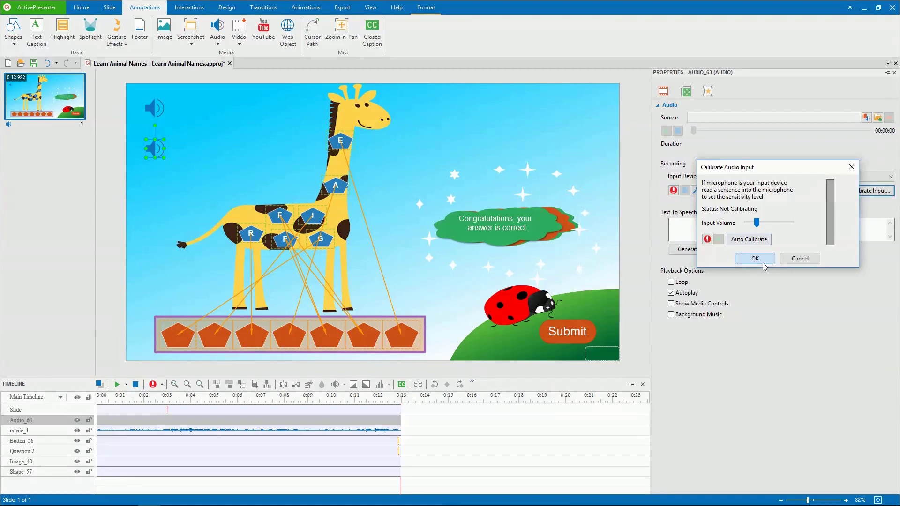
{"action": "left_click", "coordinate": [674, 190]}
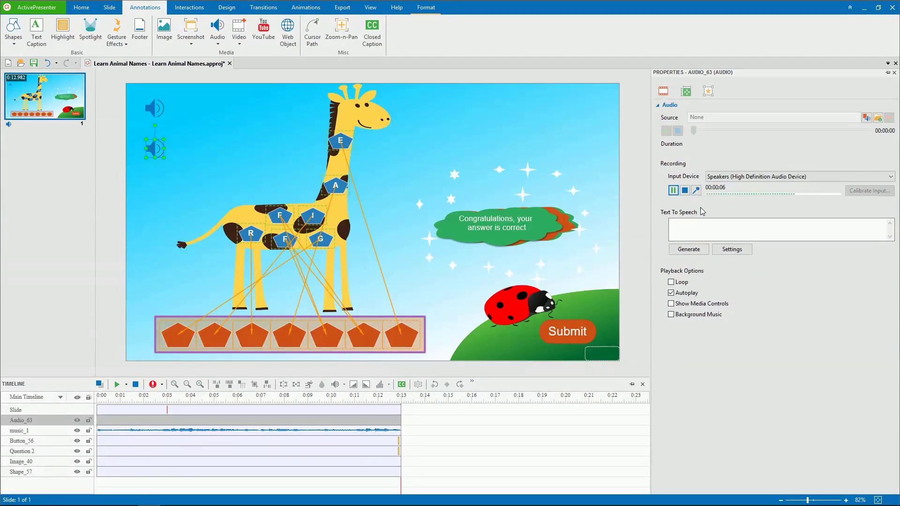
{"action": "left_click", "coordinate": [685, 191]}
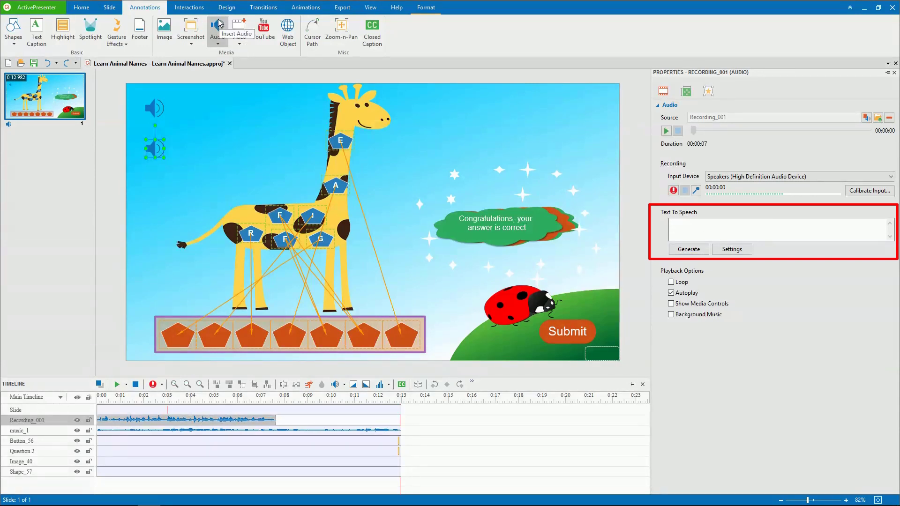
Add a new audio object and generate 'Congratulations, your answer is correct' as text-to-speech.
{"action": "left_click", "coordinate": [219, 46]}
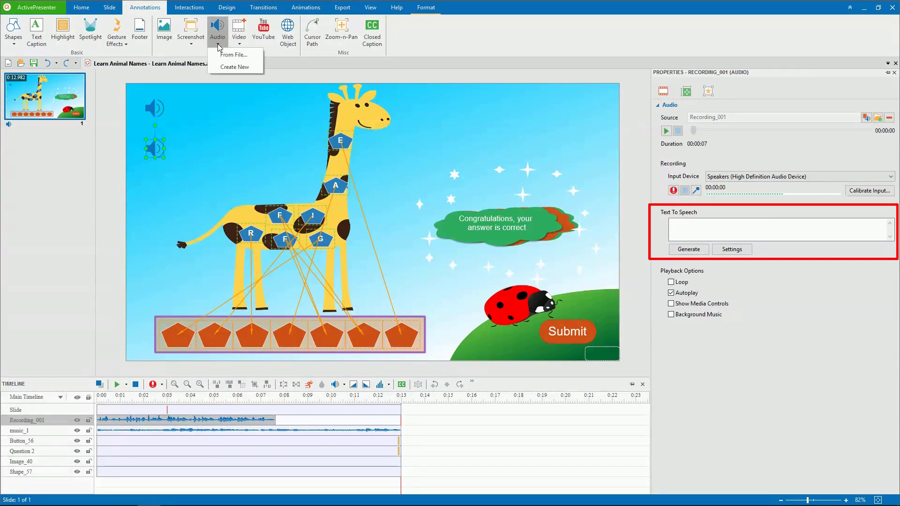
{"action": "left_click", "coordinate": [233, 66]}
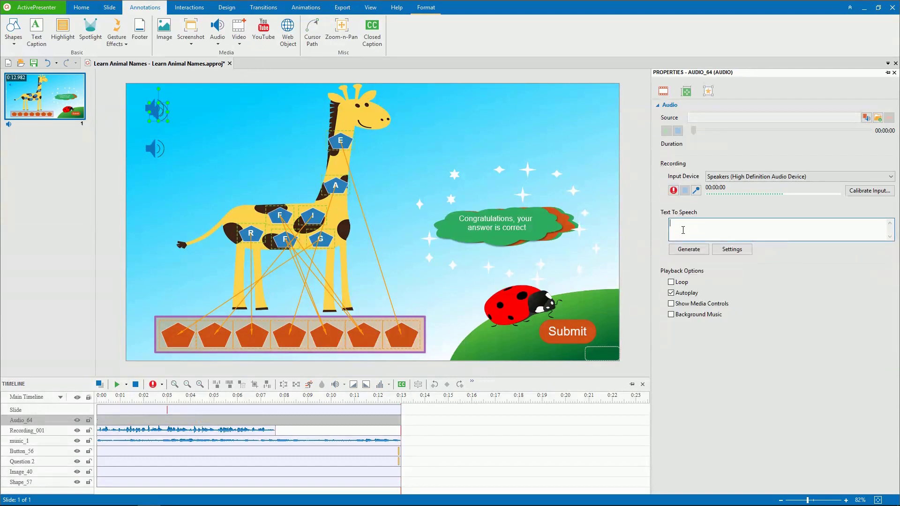
{"action": "type", "text": "Congratulations, your answer is correct"}
{"action": "left_click", "coordinate": [689, 250]}
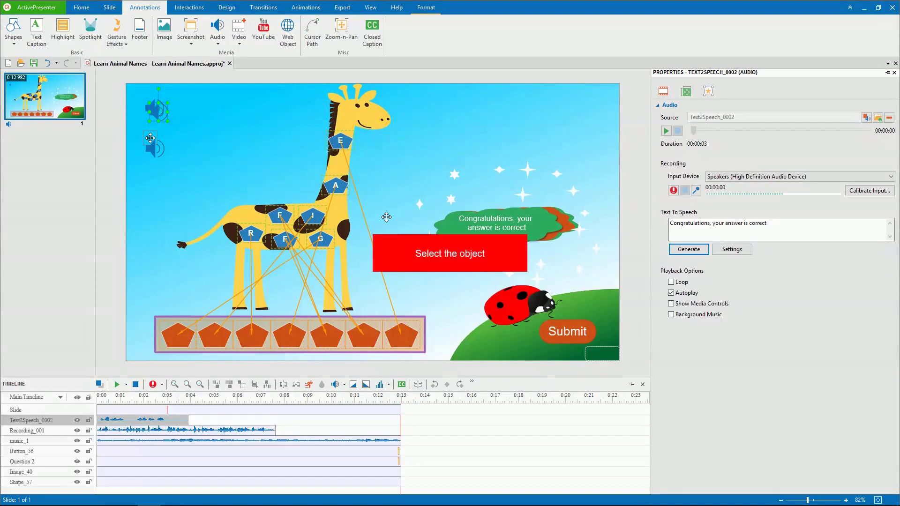
Attach gold.wav to the giraffe image and extend the image's duration to the 22-second audio.
{"action": "left_click", "coordinate": [387, 217]}
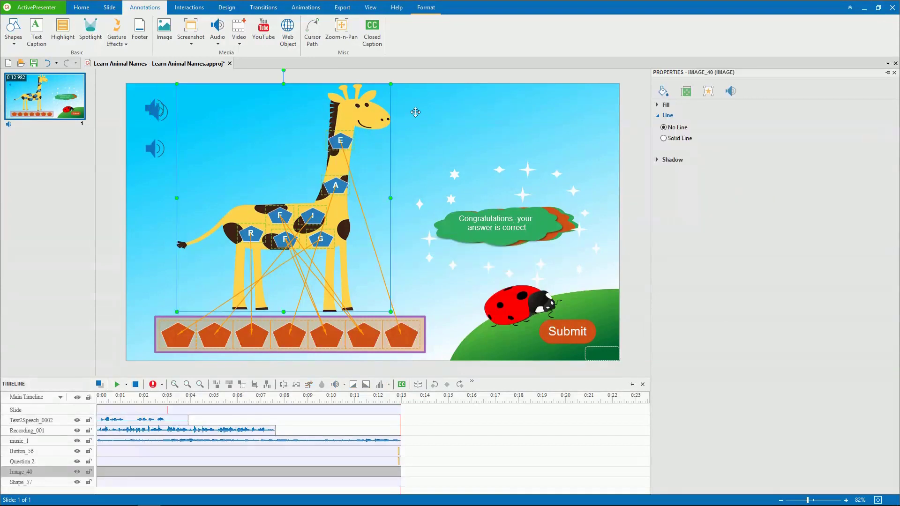
{"action": "left_click", "coordinate": [730, 92]}
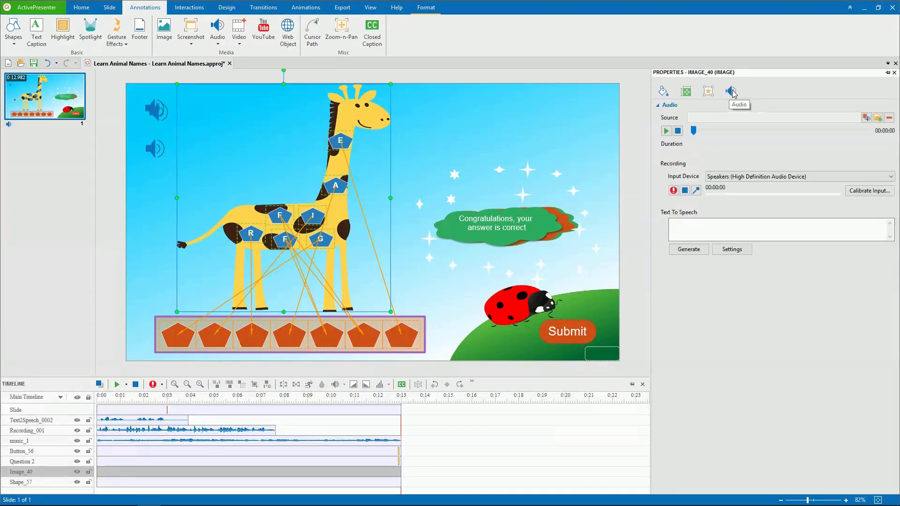
{"action": "left_click", "coordinate": [878, 118]}
{"action": "left_click", "coordinate": [73, 47]}
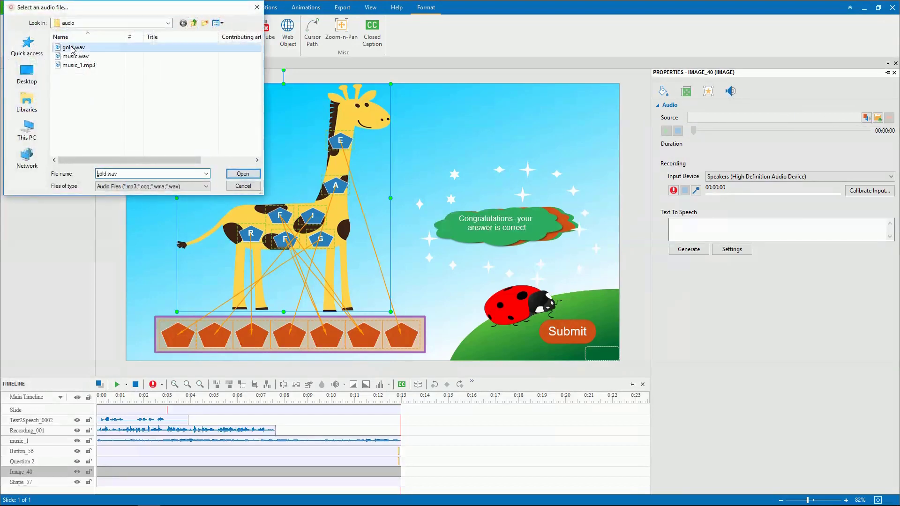
{"action": "left_click", "coordinate": [241, 173]}
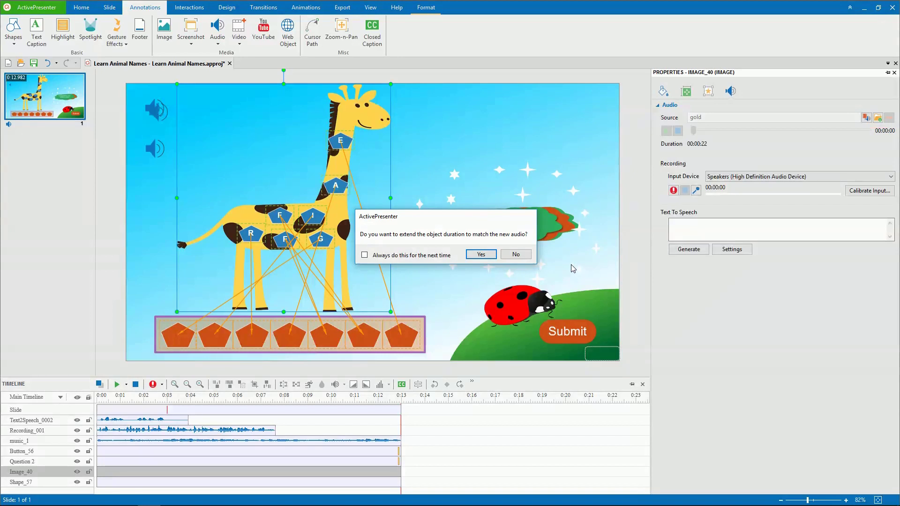
{"action": "left_click", "coordinate": [480, 255]}
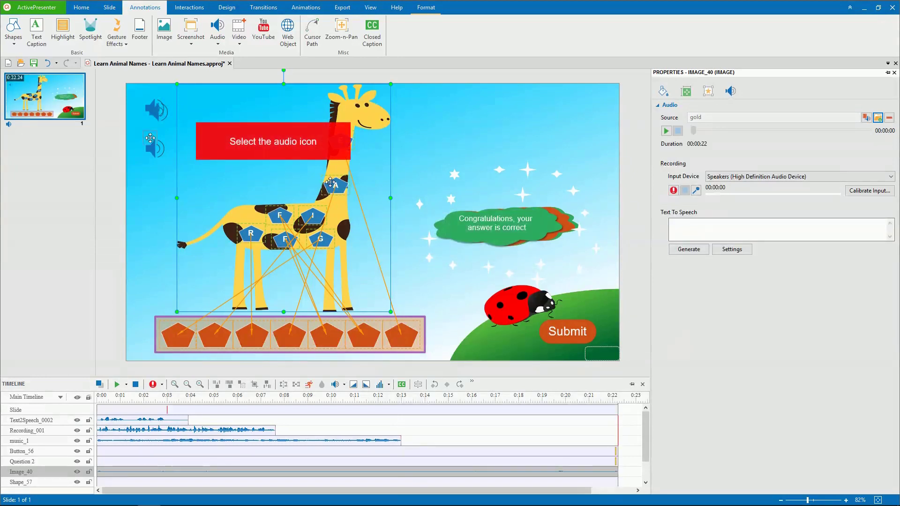
Replace the text-to-speech clip's source with music.wav, then delete that audio object.
{"action": "left_click", "coordinate": [155, 113]}
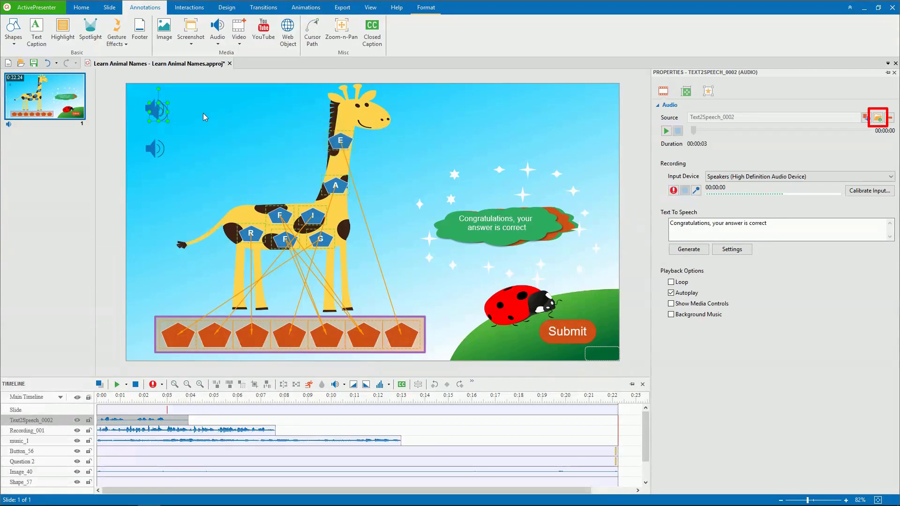
{"action": "left_click", "coordinate": [879, 119]}
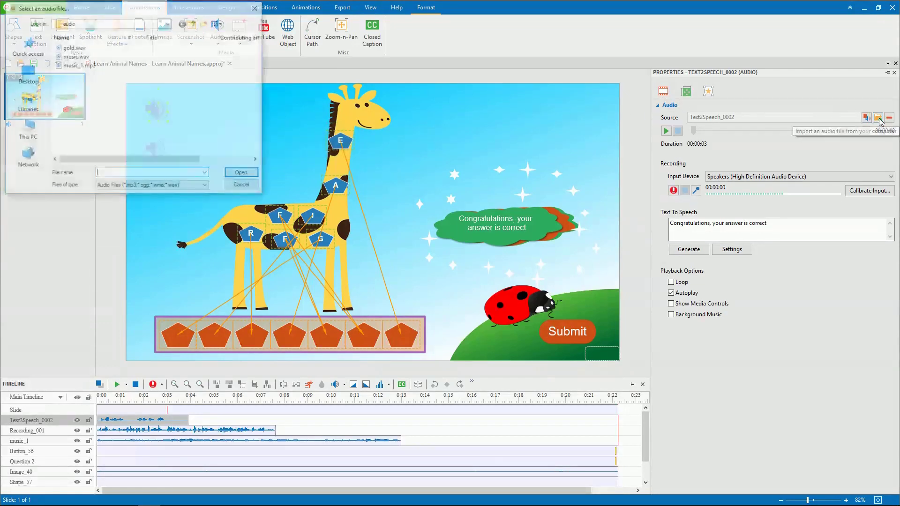
{"action": "double_click", "coordinate": [75, 57]}
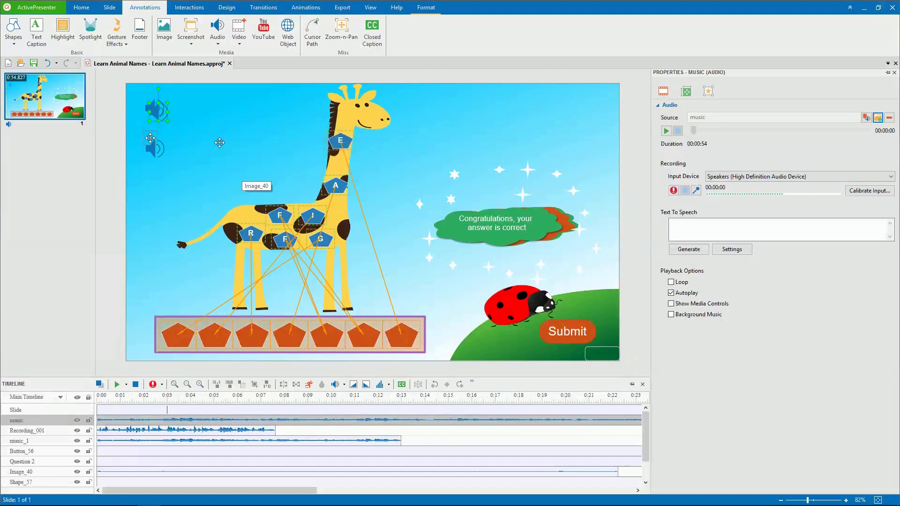
{"action": "key", "text": "Delete"}
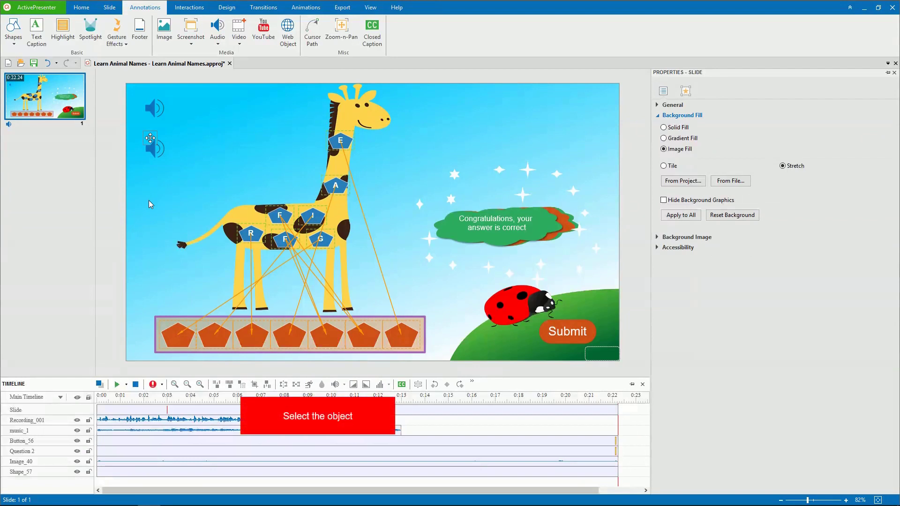
Remove the gold audio attached to the giraffe image.
{"action": "left_click", "coordinate": [176, 459]}
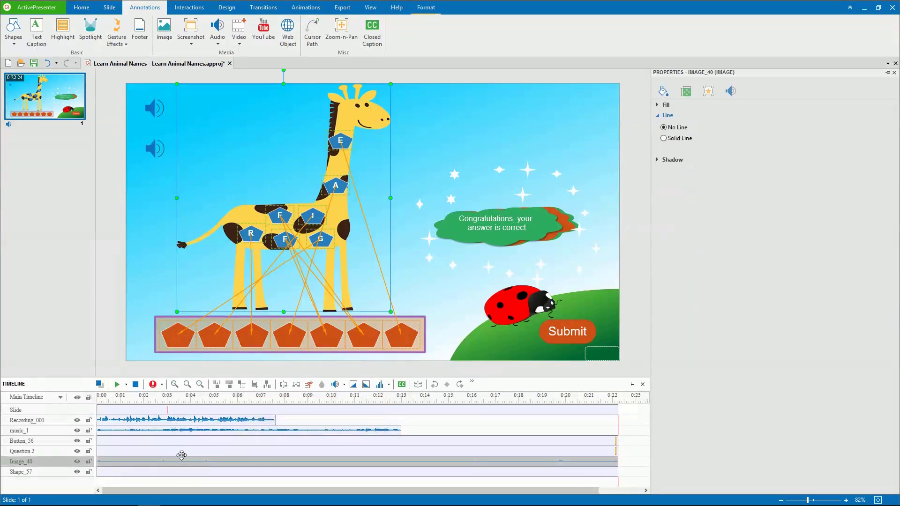
{"action": "left_click", "coordinate": [730, 92]}
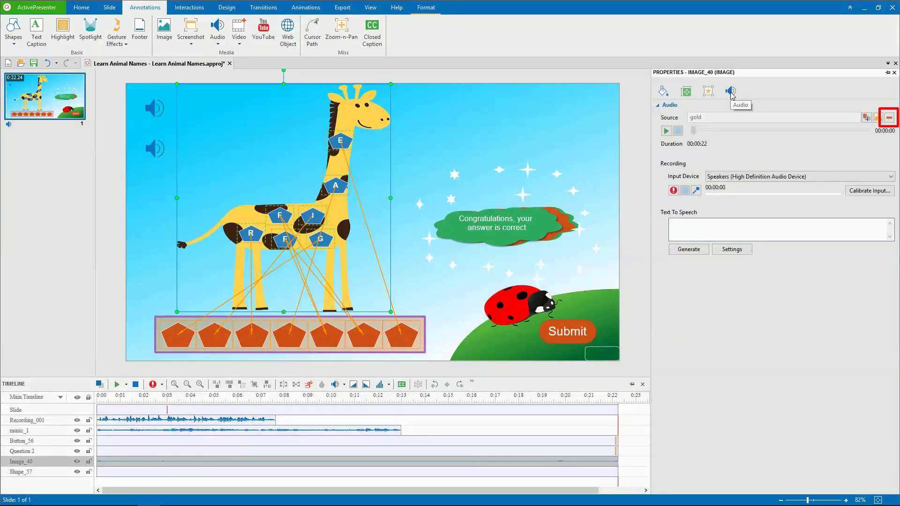
{"action": "left_click", "coordinate": [890, 119]}
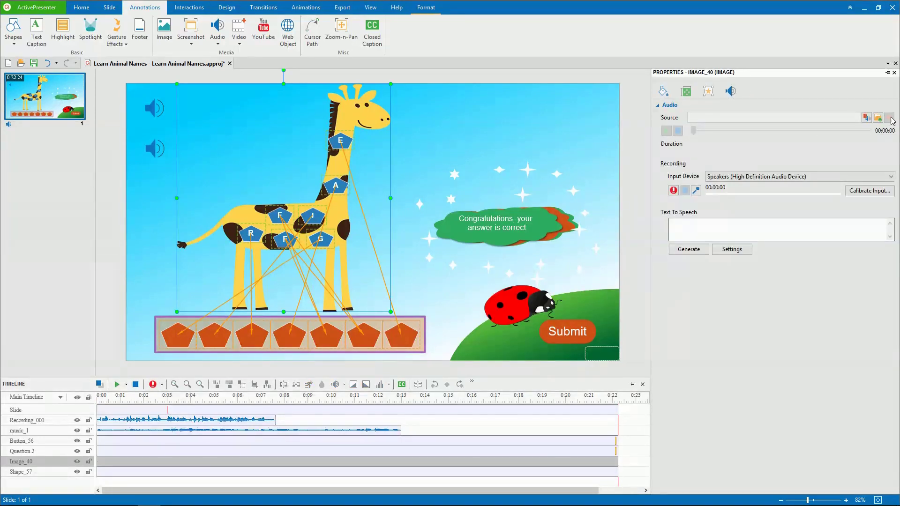